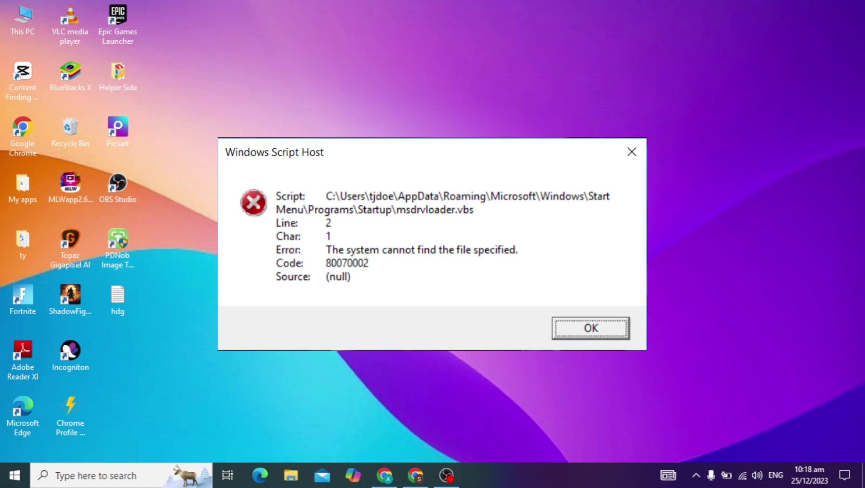
# Dismiss the Windows Script Host error and search Windows for 'reg' to find Registry Editor
pyautogui.press('Return')
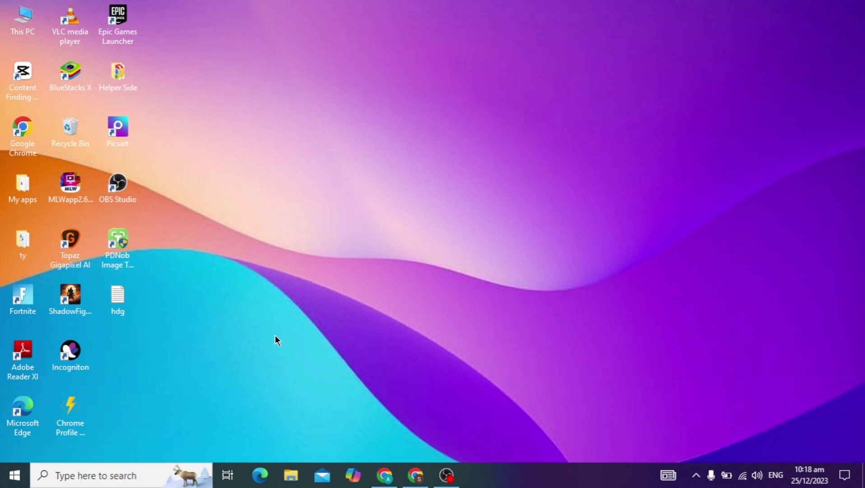
pyautogui.click(137, 479)
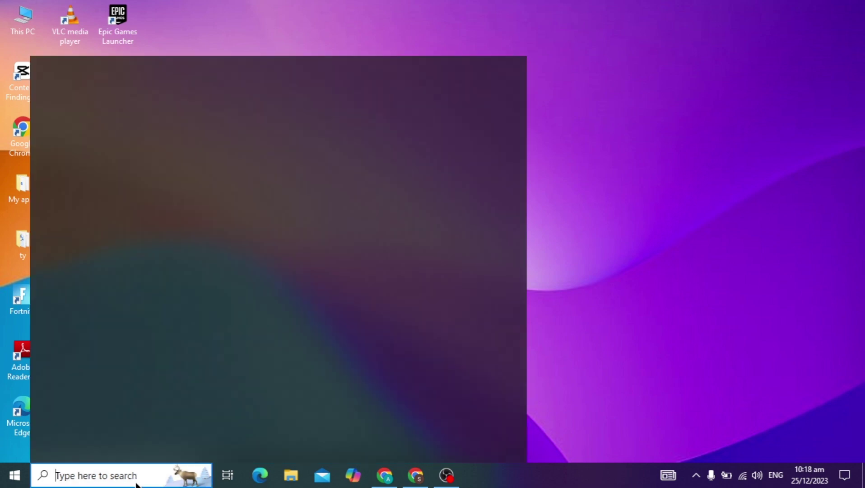
pyautogui.write('re')
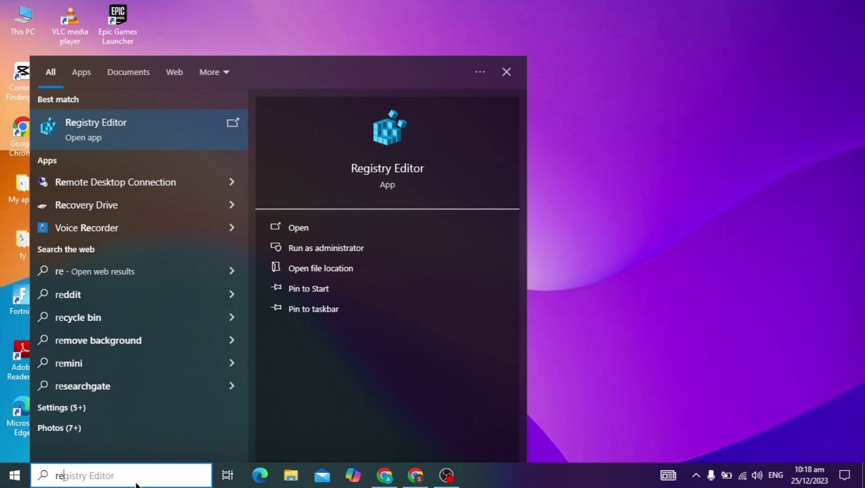
pyautogui.write('g')
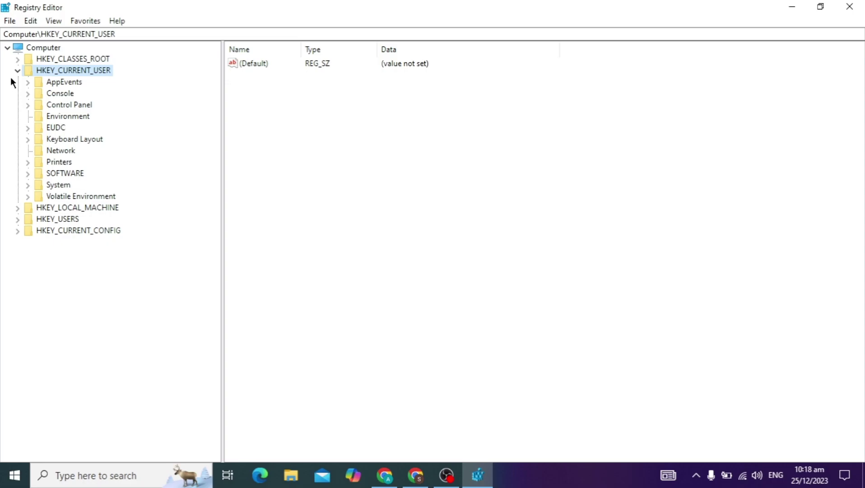
# Navigate the tree to HKEY_CURRENT_USER\SOFTWARE\Microsoft\Windows Script Host\Settings
pyautogui.click(18, 71)
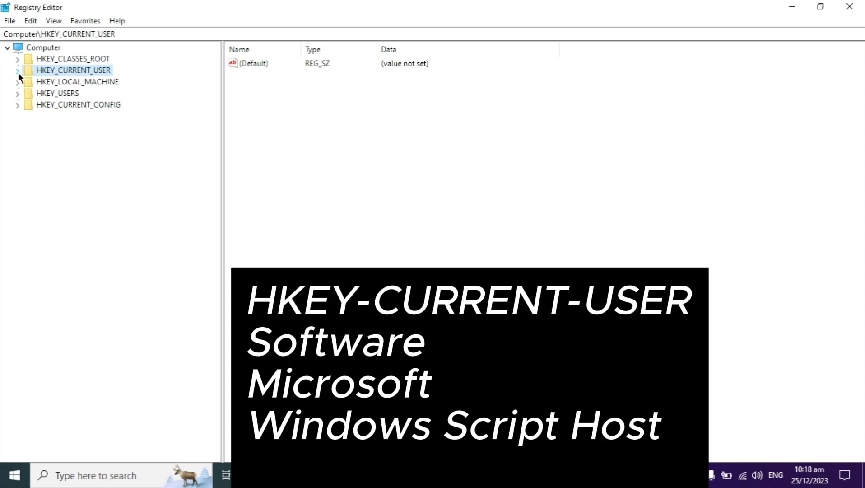
pyautogui.click(17, 71)
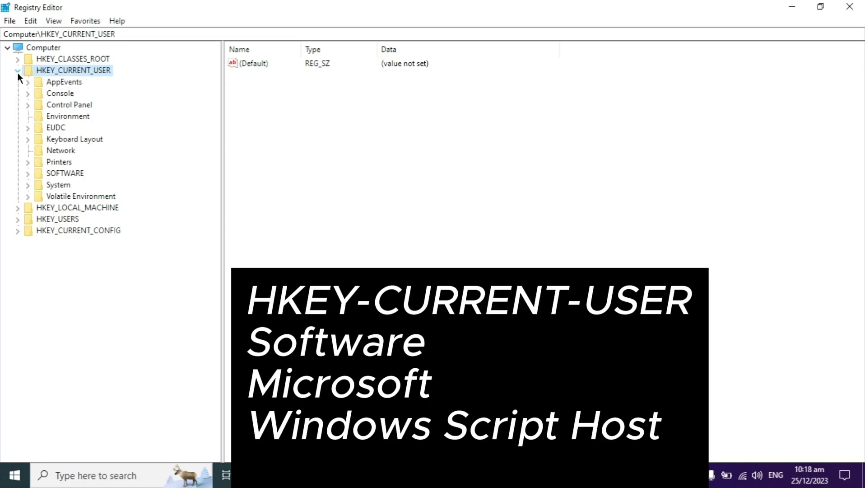
pyautogui.click(26, 172)
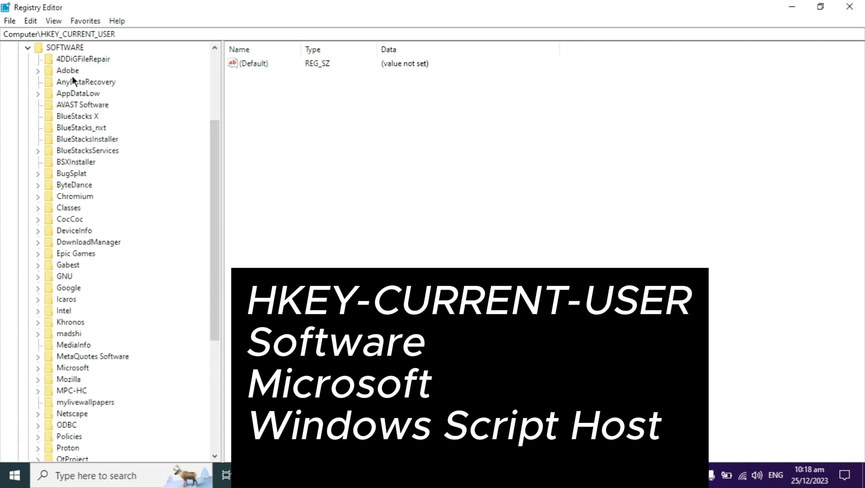
pyautogui.click(70, 367)
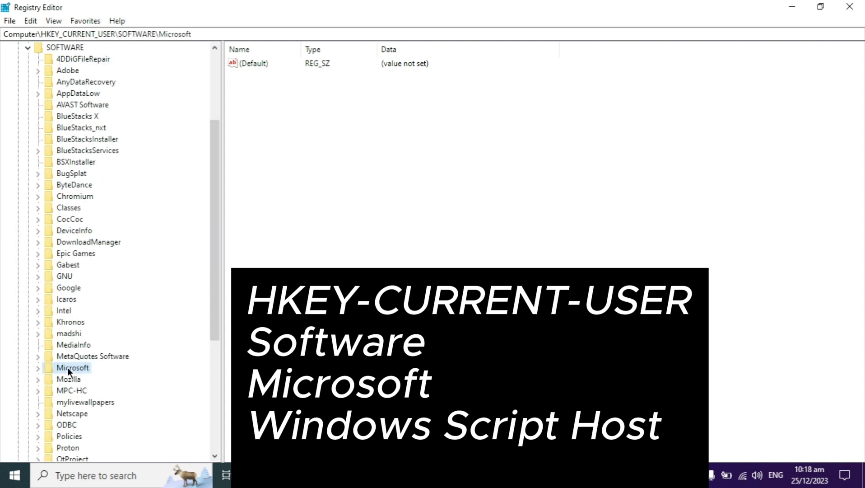
pyautogui.click(38, 367)
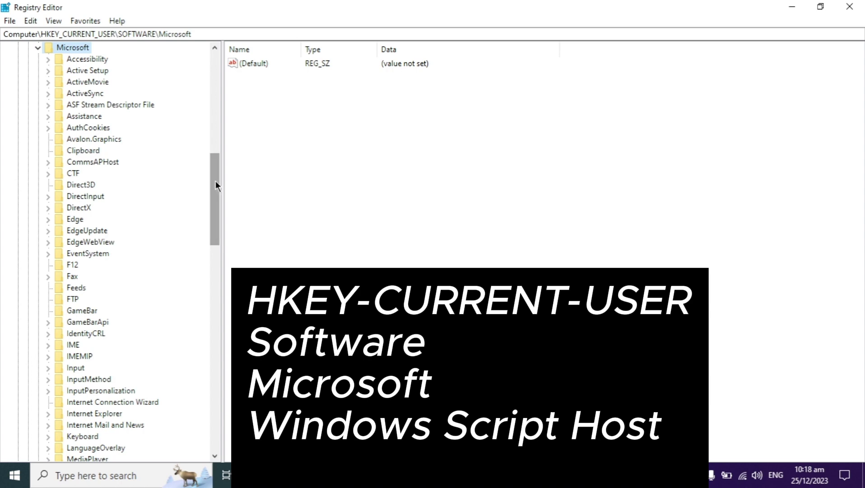
pyautogui.moveTo(216, 181); pyautogui.dragTo(215, 343)
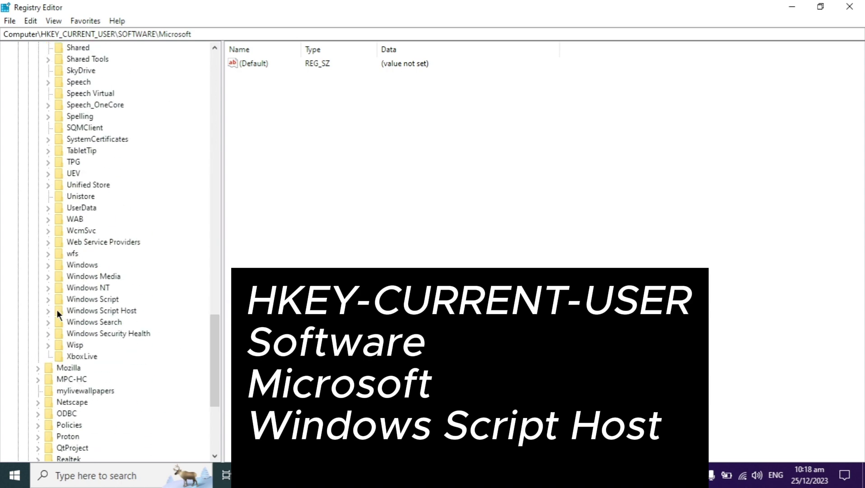
pyautogui.doubleClick(99, 312)
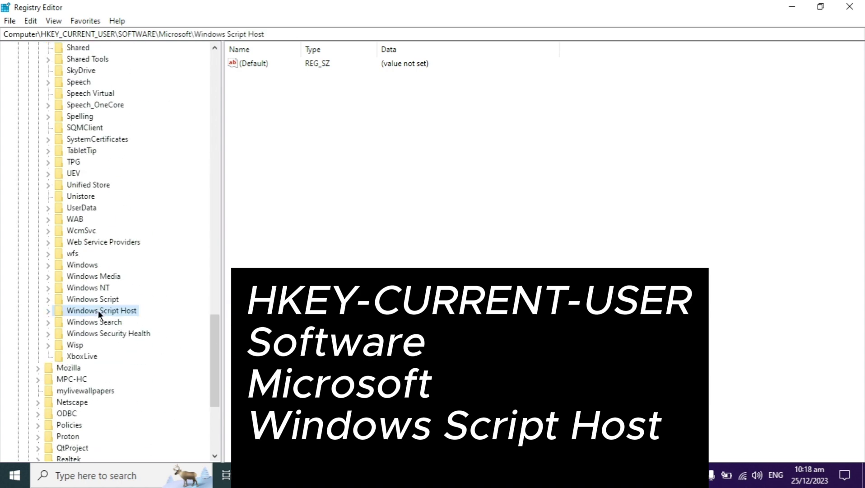
pyautogui.click(90, 323)
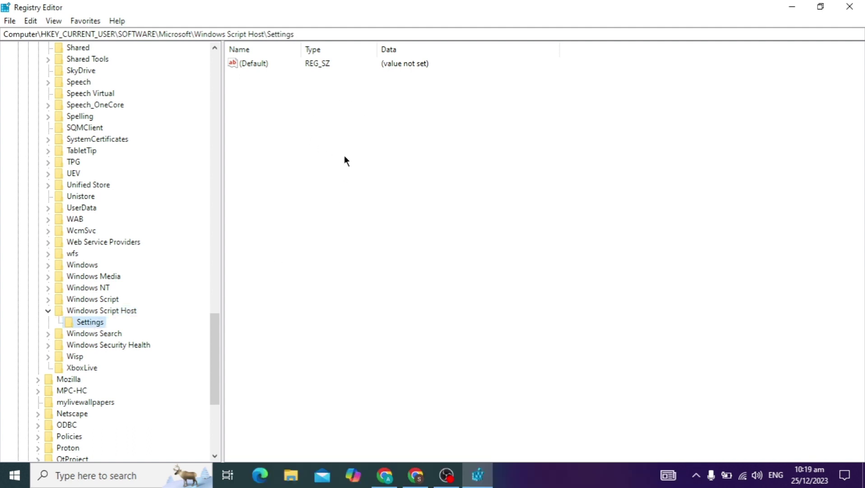
# Add a DWORD (32-bit) value named Enabled with data 1 to the Settings key
pyautogui.rightClick(359, 162)
pyautogui.moveTo(384, 168)
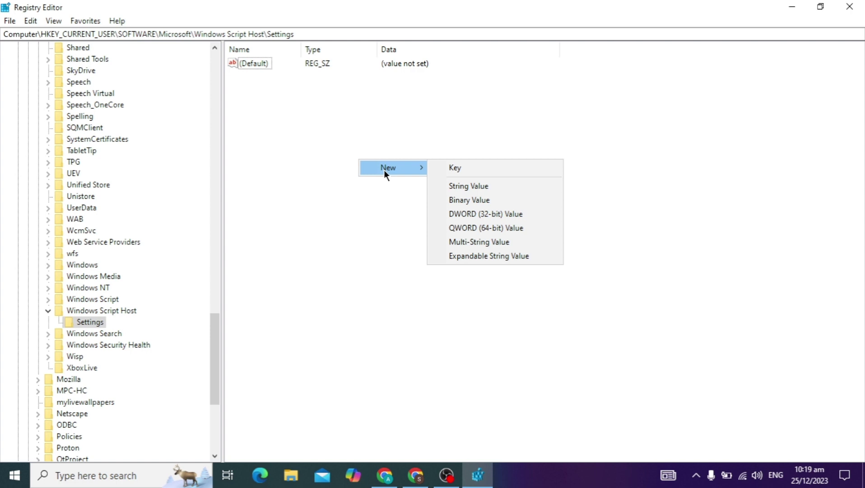
pyautogui.click(481, 215)
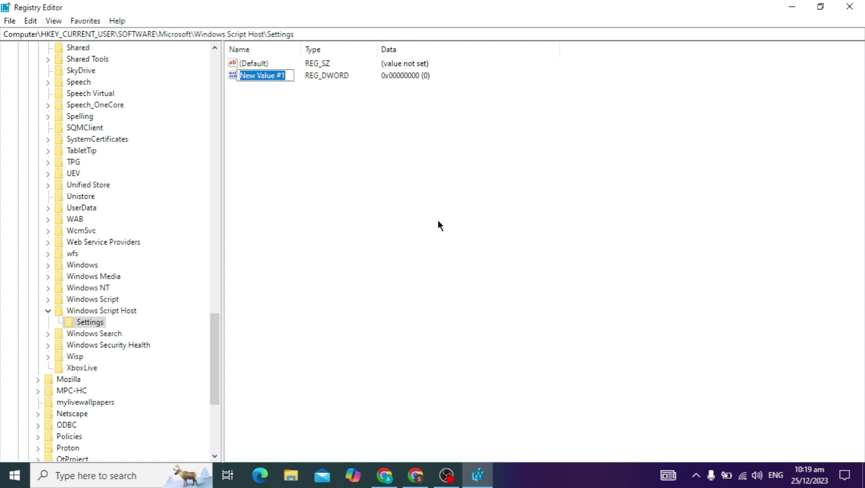
pyautogui.write('En')
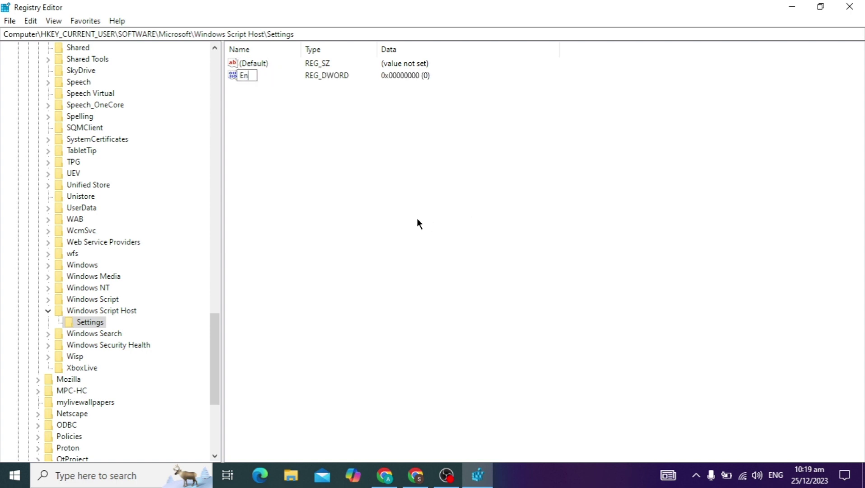
pyautogui.write('abled')
pyautogui.press('Return')
pyautogui.doubleClick(257, 79)
pyautogui.moveTo(171, 58); pyautogui.dragTo(460, 106)
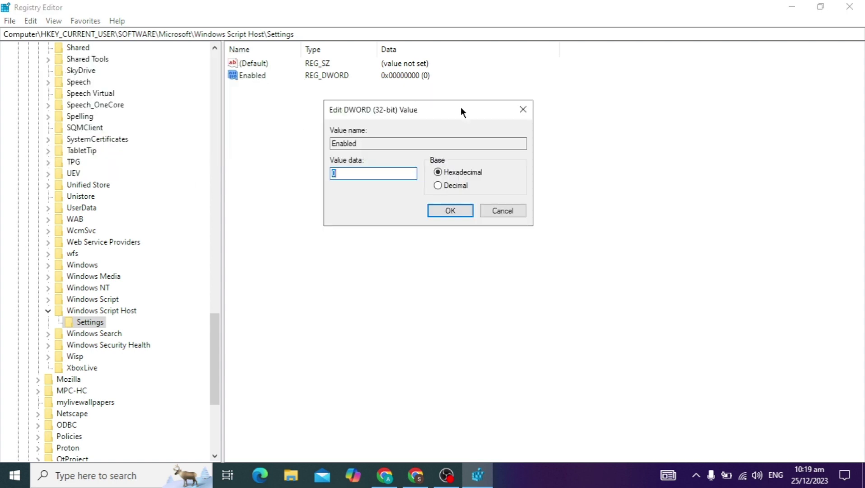
pyautogui.write('1')
pyautogui.click(444, 213)
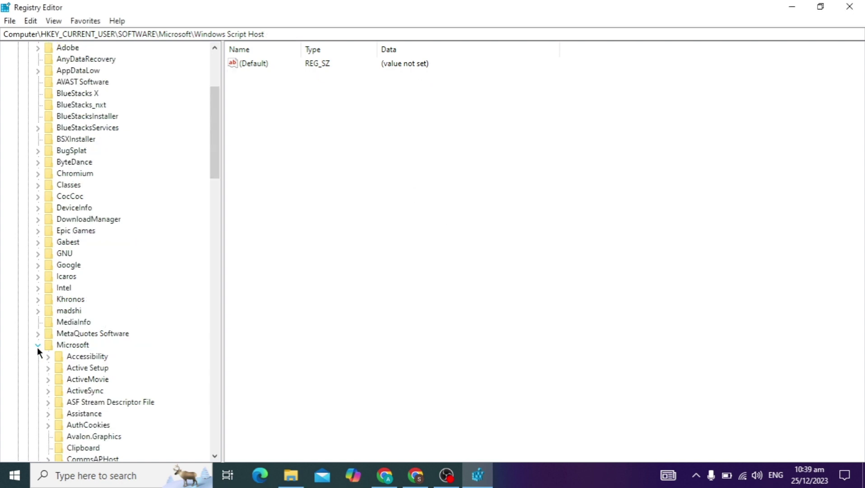
# Collapse the Microsoft, SOFTWARE and HKEY_CURRENT_USER branches
pyautogui.click(37, 346)
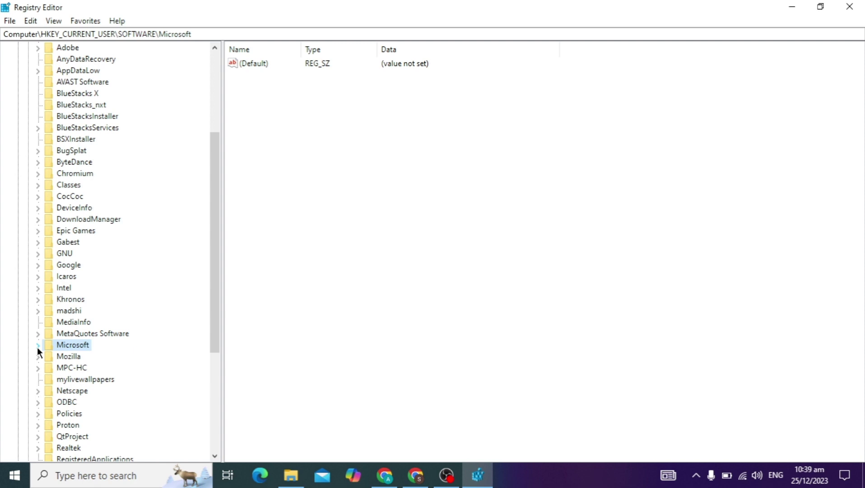
pyautogui.scroll(5, 37, 316)
pyautogui.click(28, 173)
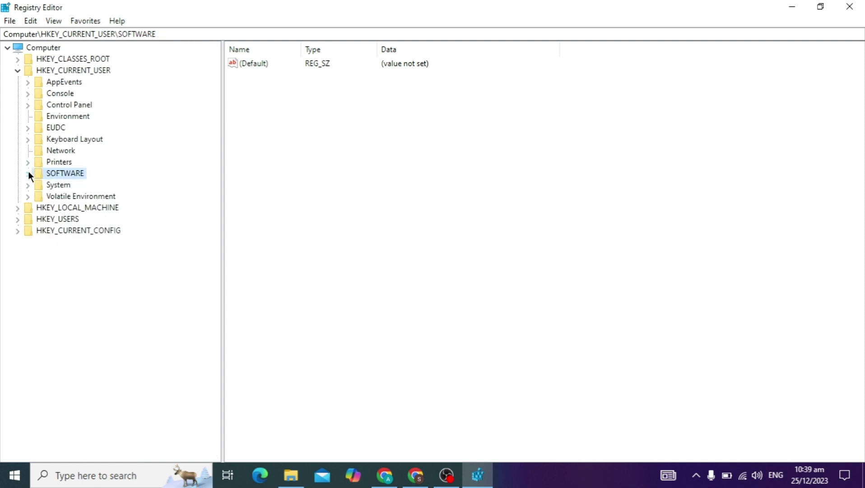
pyautogui.click(22, 75)
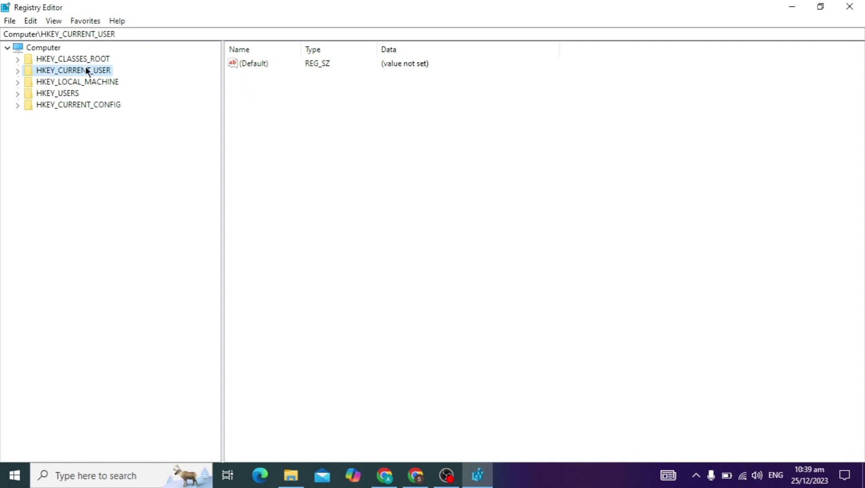
# Open HKEY_CLASSES_ROOT\.vbs, showing default data VBSFile and its PersistentHandler subkey
pyautogui.click(57, 59)
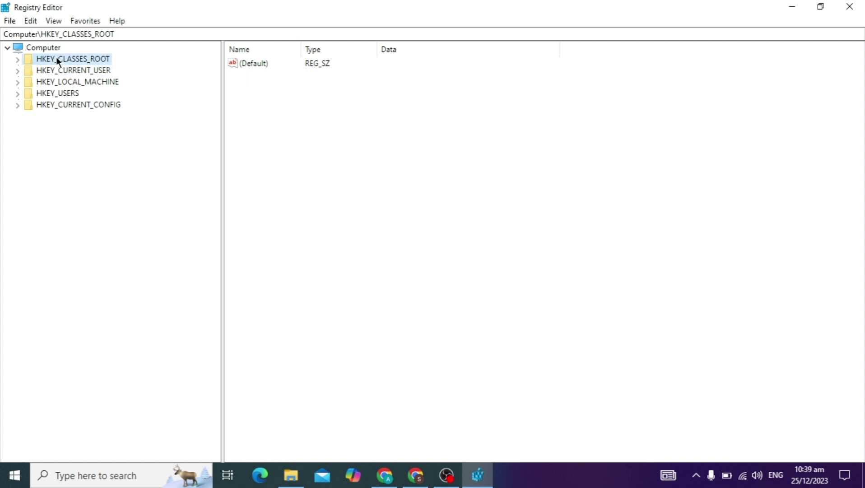
pyautogui.click(17, 59)
pyautogui.scroll(-20, 103, 294)
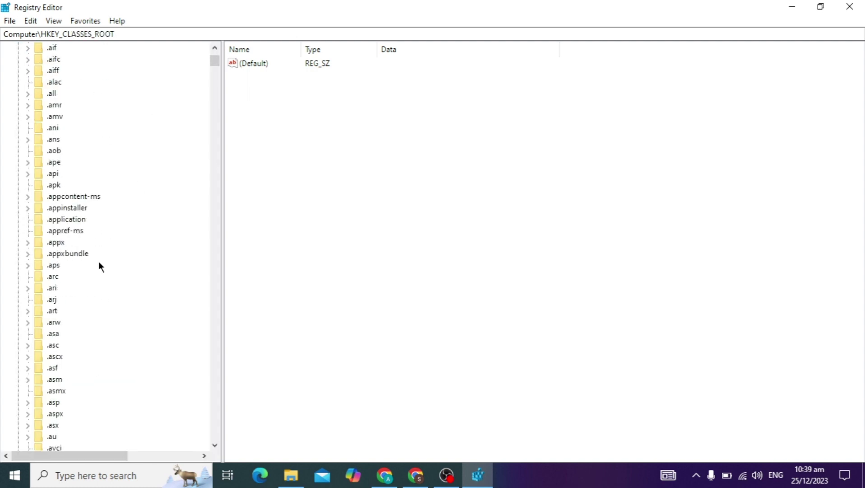
pyautogui.scroll(-20, 104, 297)
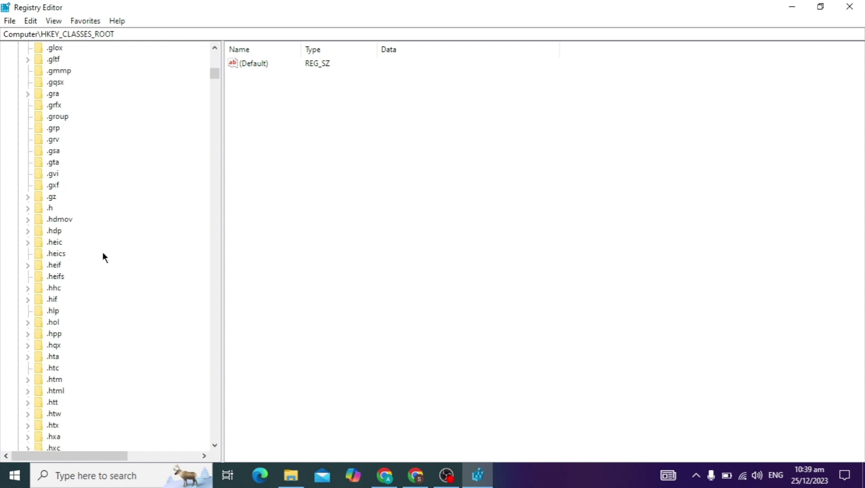
pyautogui.scroll(-20, 103, 253)
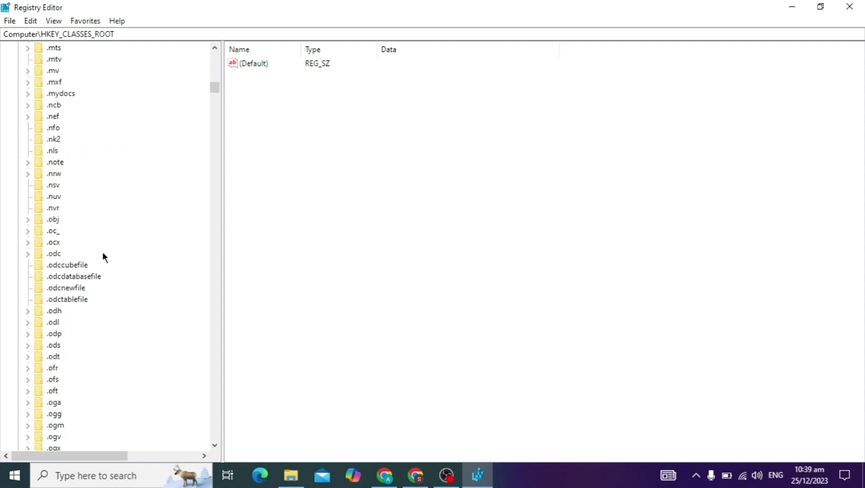
pyautogui.scroll(-20, 103, 256)
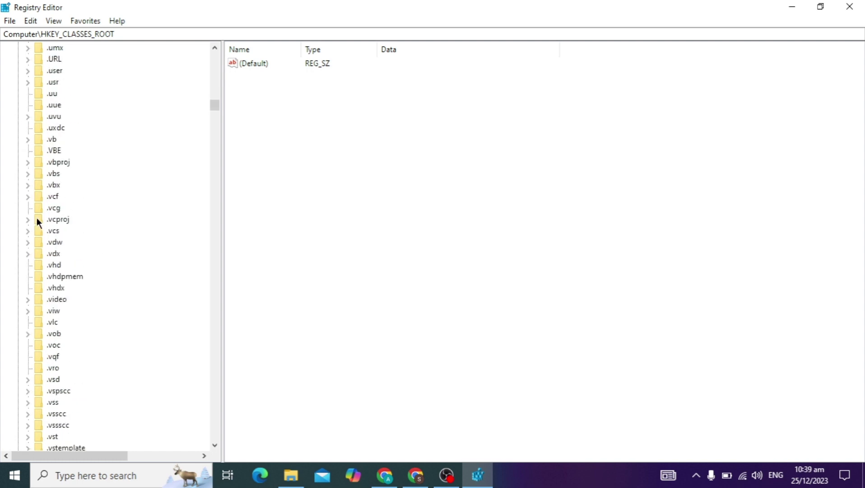
pyautogui.click(51, 174)
pyautogui.click(27, 174)
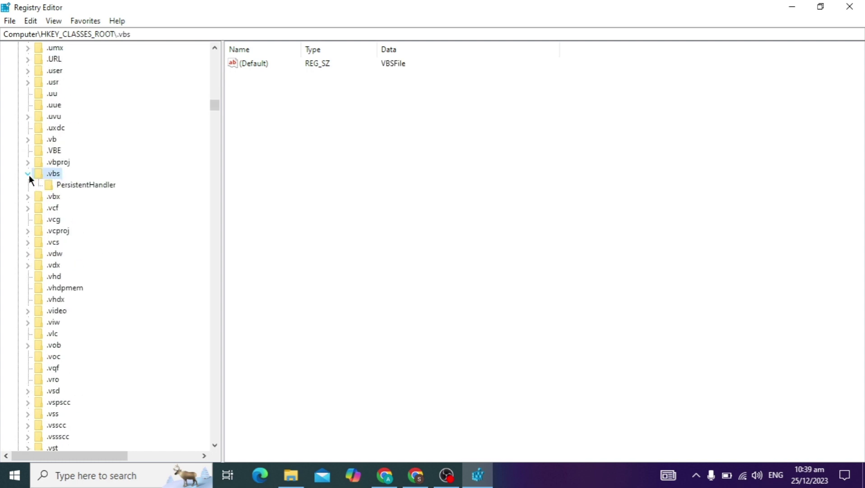
# Set the .vbs\PersistentHandler (Default) data to VBSFile, then close Registry Editor
pyautogui.click(52, 188)
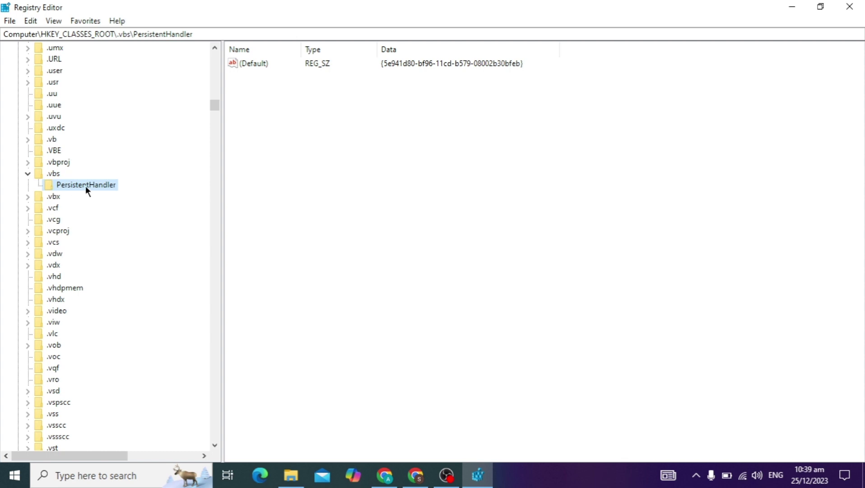
pyautogui.click(267, 63)
pyautogui.doubleClick(315, 63)
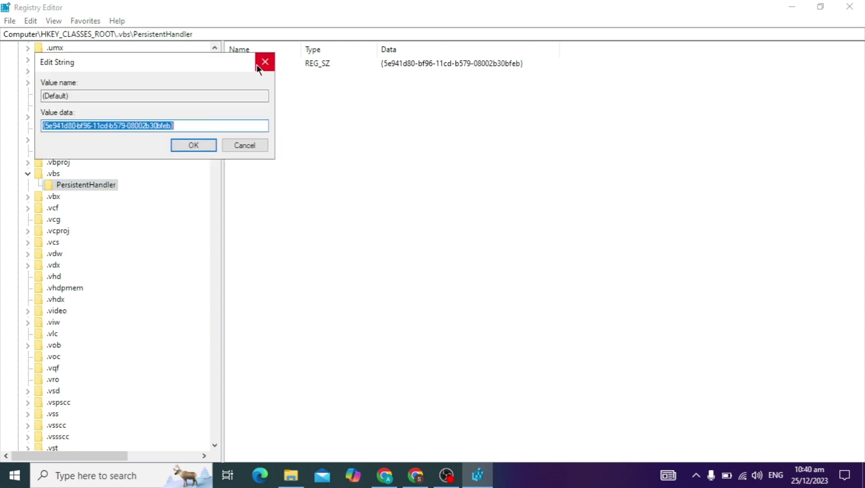
pyautogui.moveTo(207, 65); pyautogui.dragTo(457, 109)
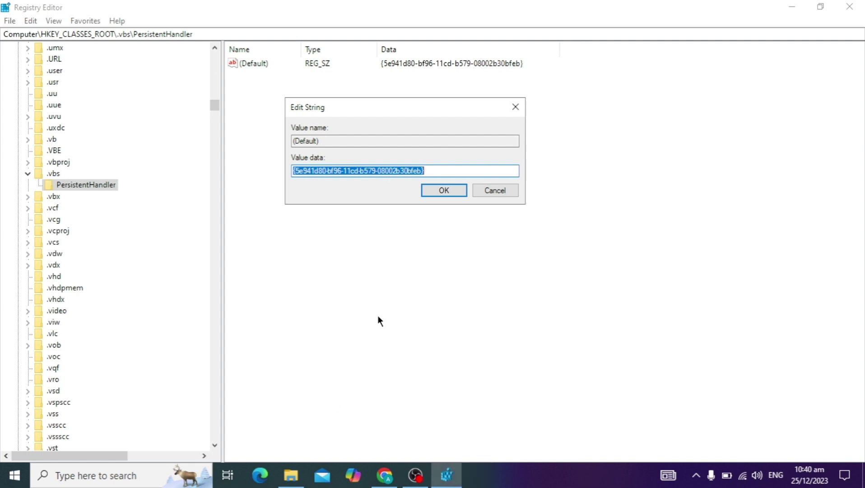
pyautogui.write('V')
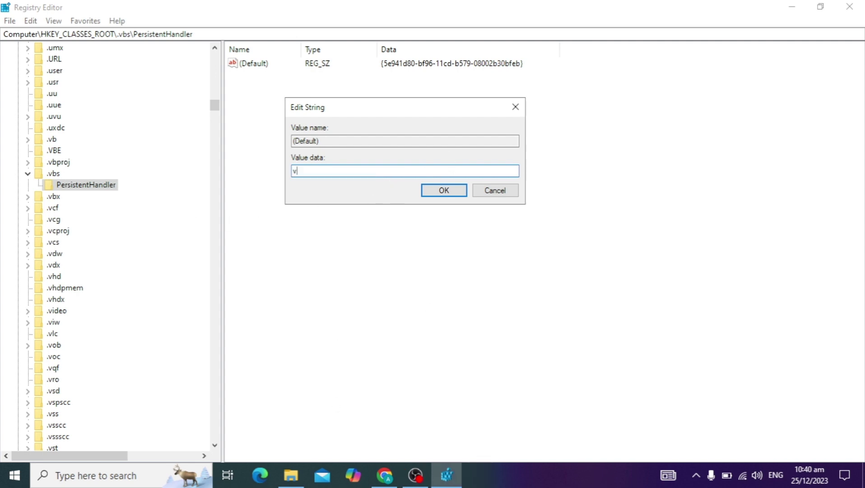
pyautogui.write('BSFile')
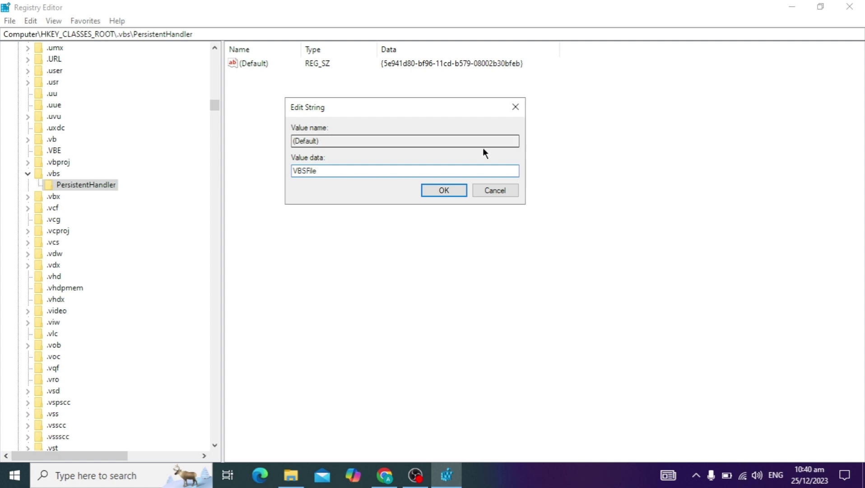
pyautogui.click(450, 194)
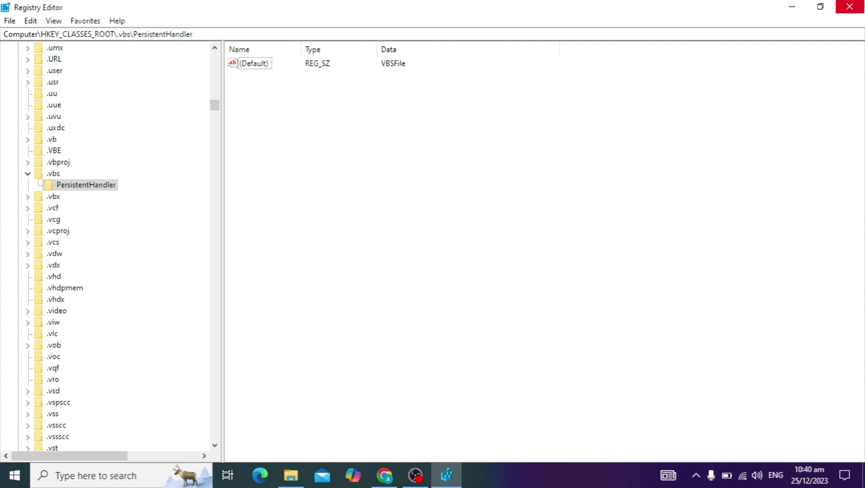
pyautogui.click(849, 7)
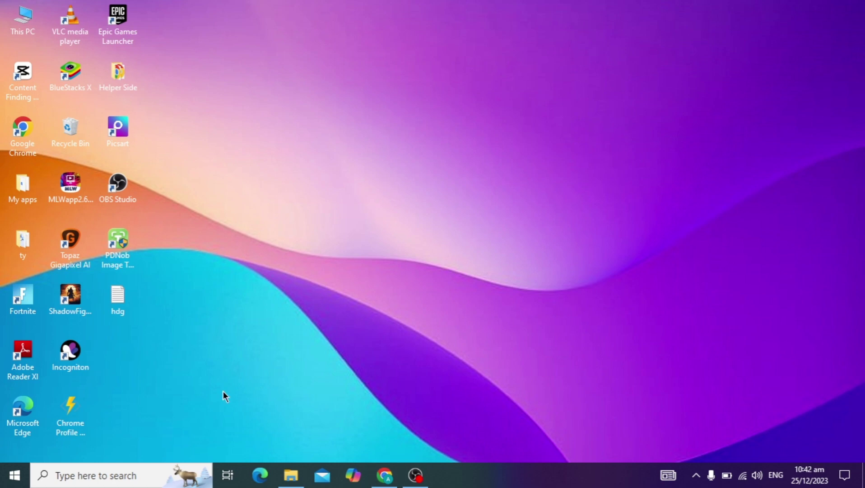
# Run sfc /scannow in an administrator Command Prompt, minimize it, and launch Google Chrome
pyautogui.click(154, 478)
pyautogui.write('c')
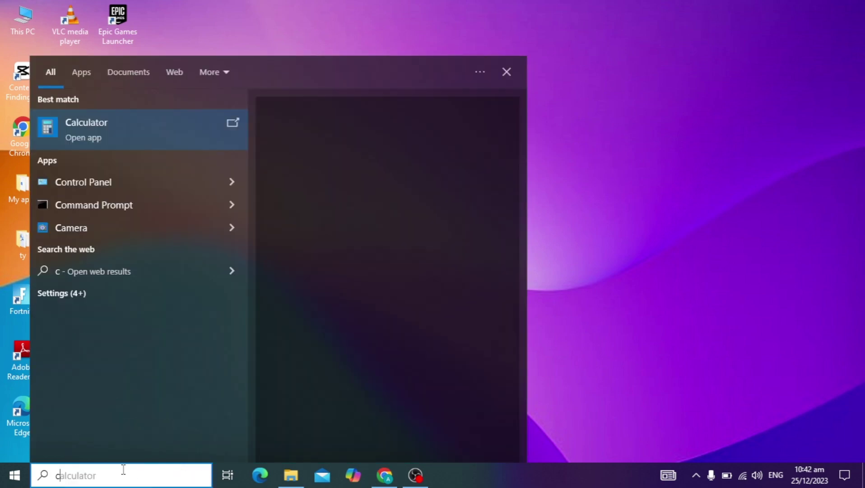
pyautogui.write('md')
pyautogui.rightClick(132, 128)
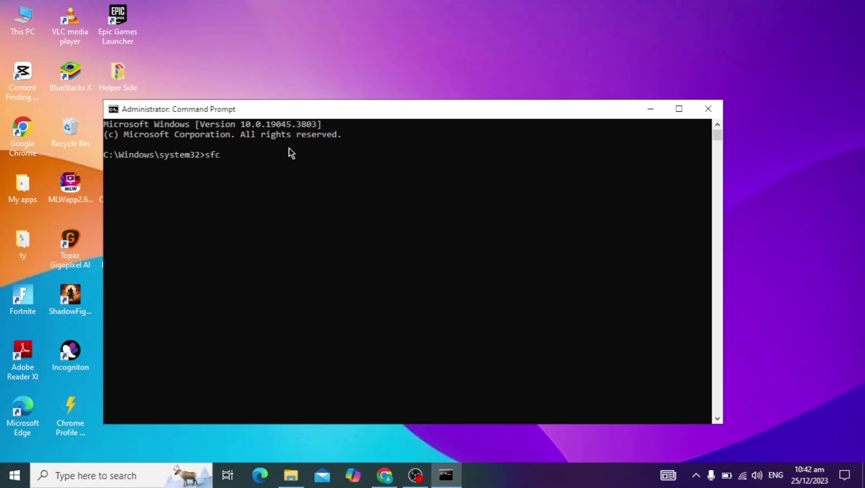
pyautogui.write(' /scannow')
pyautogui.press('Return')
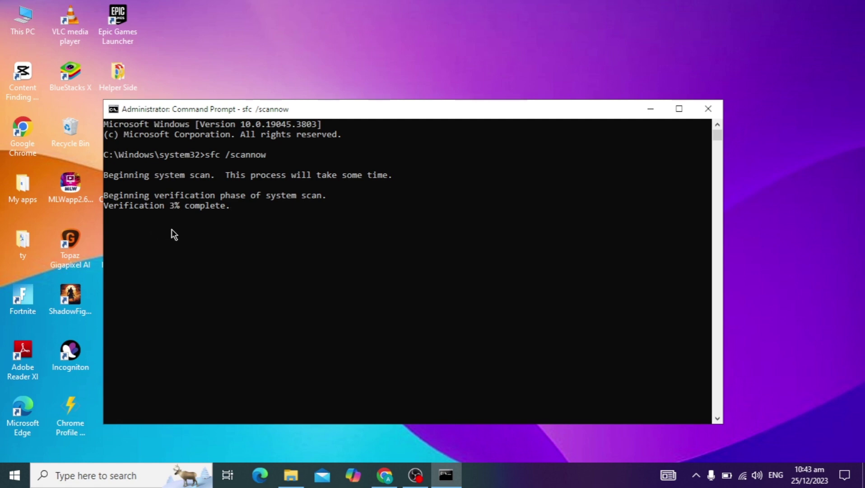
pyautogui.click(656, 108)
pyautogui.doubleClick(23, 129)
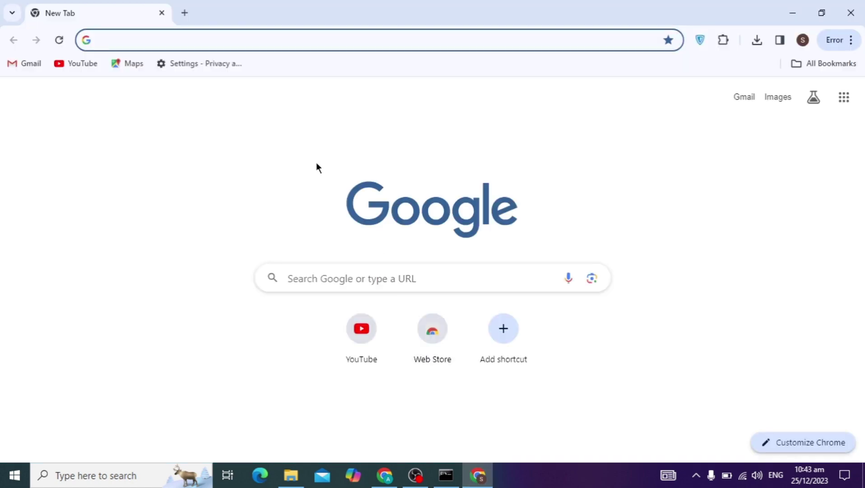
# Search 'microsoft safety scanner' and download the 64-bit Microsoft Safety Scanner from Microsoft Learn
pyautogui.write('m')
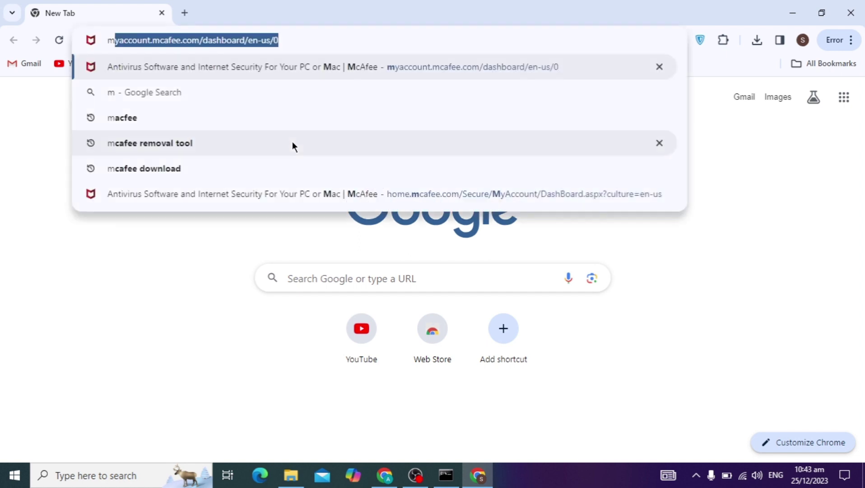
pyautogui.write('icrosoft safety scanner')
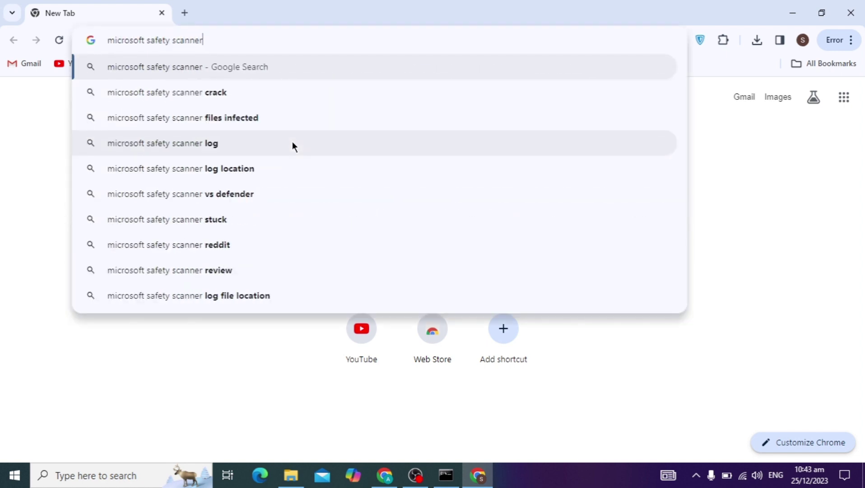
pyautogui.press('Return')
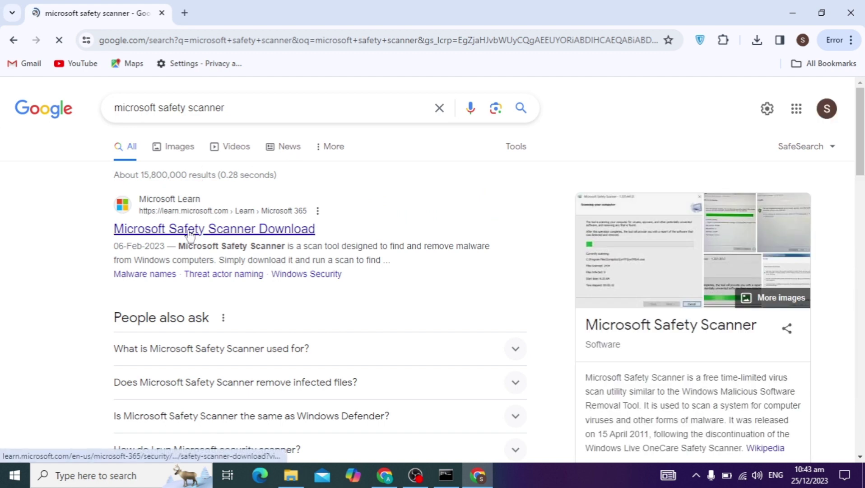
pyautogui.click(193, 229)
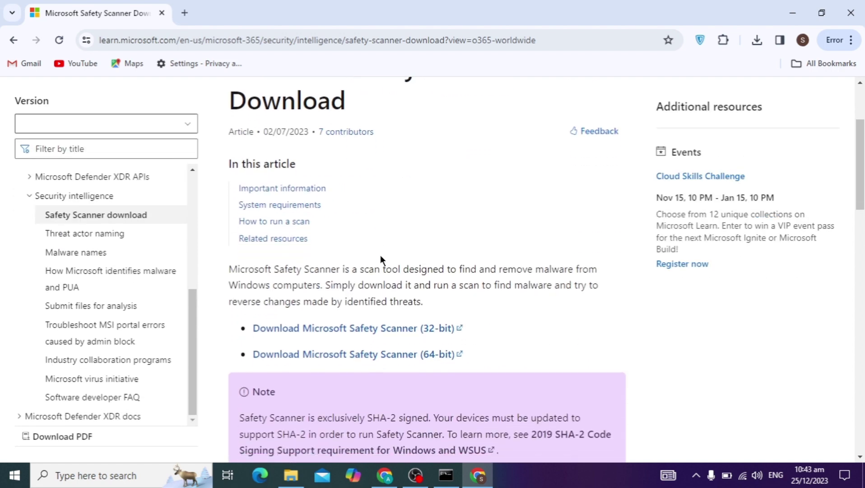
pyautogui.scroll(-2, 381, 261)
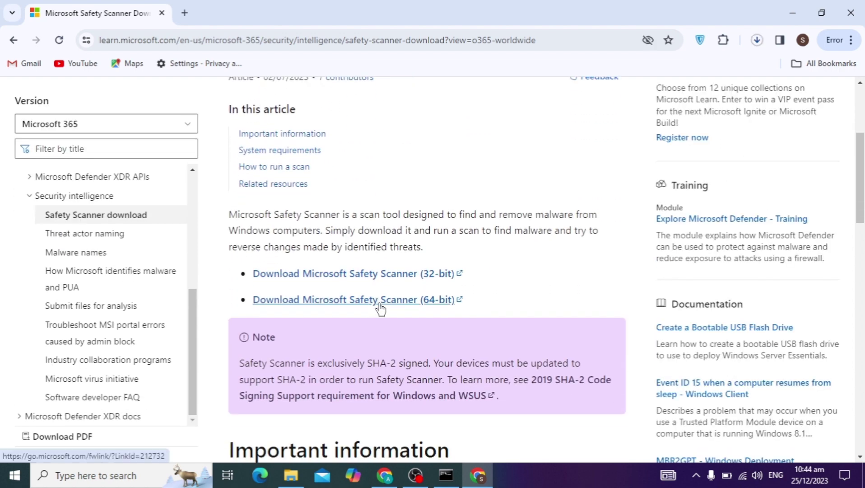
pyautogui.click(380, 309)
pyautogui.click(757, 40)
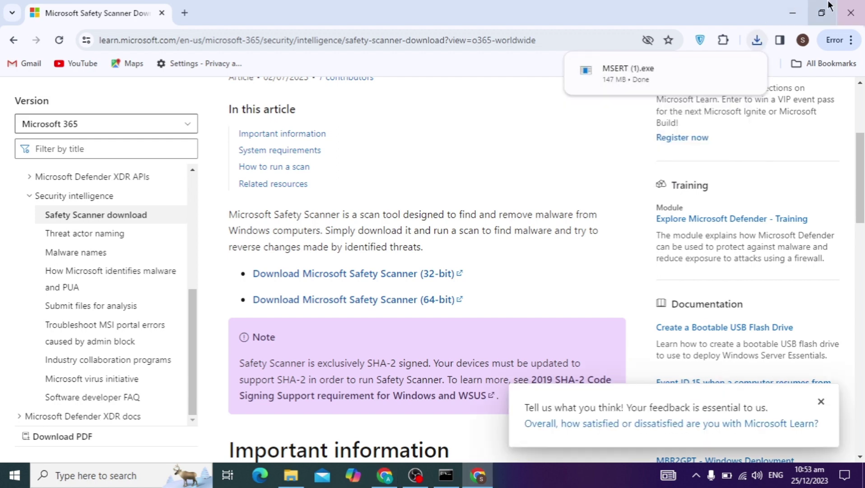
pyautogui.click(822, 12)
# Copy MSERT (1).exe from Chrome's downloads onto the desktop
pyautogui.click(613, 91)
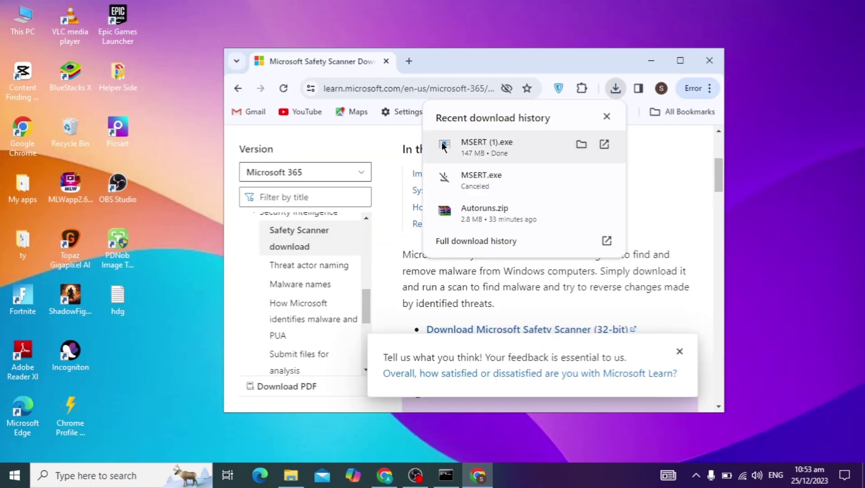
pyautogui.moveTo(444, 145); pyautogui.dragTo(696, 84)
pyautogui.click(651, 60)
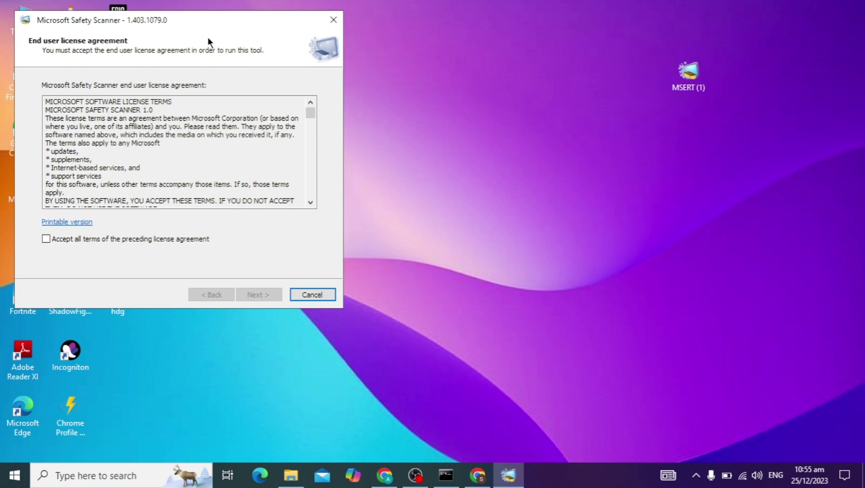
# Accept the Safety Scanner licence terms and run a Quick scan
pyautogui.moveTo(229, 21); pyautogui.dragTo(445, 51)
pyautogui.click(290, 266)
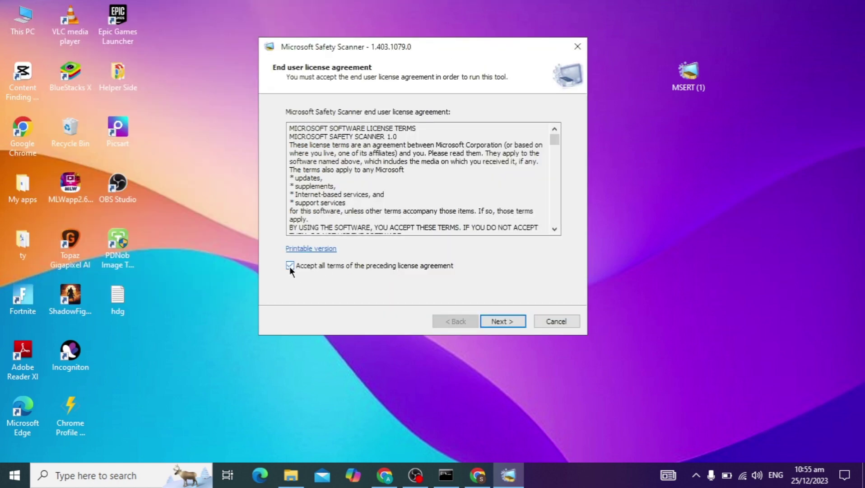
pyautogui.click(495, 322)
pyautogui.click(495, 322)
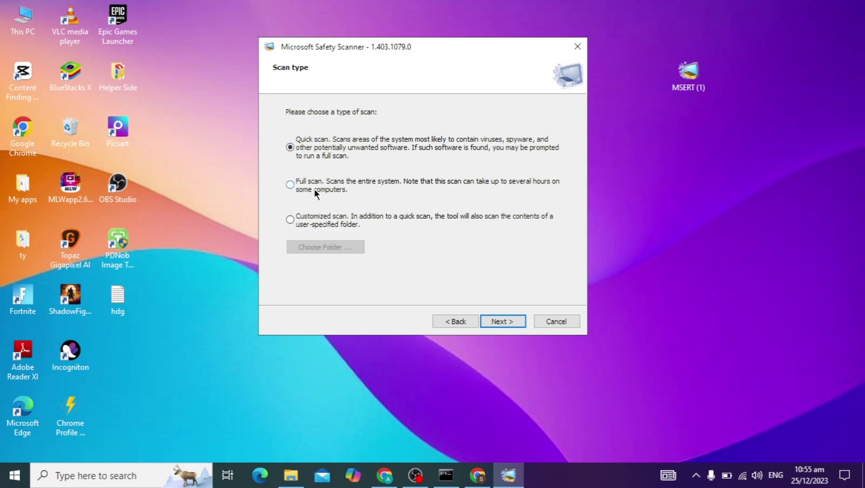
pyautogui.click(499, 321)
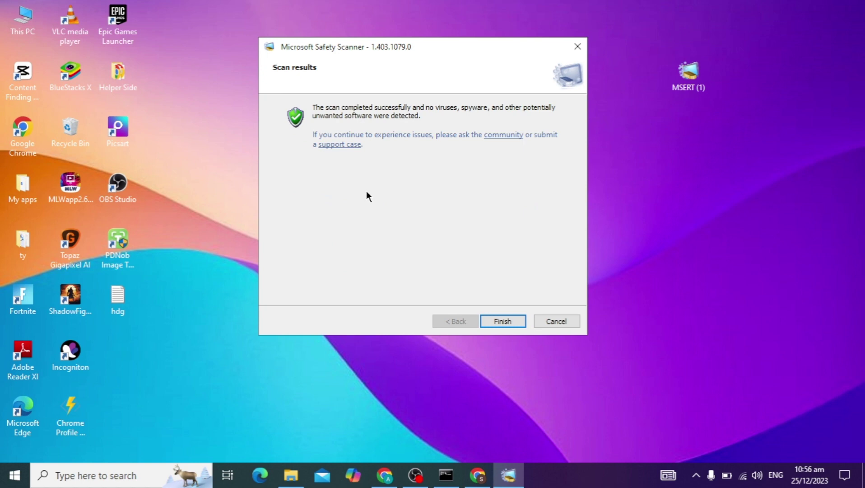
# Finish the Safety Scanner, confirm sfc found no integrity violations, and close Command Prompt
pyautogui.click(518, 322)
pyautogui.click(453, 482)
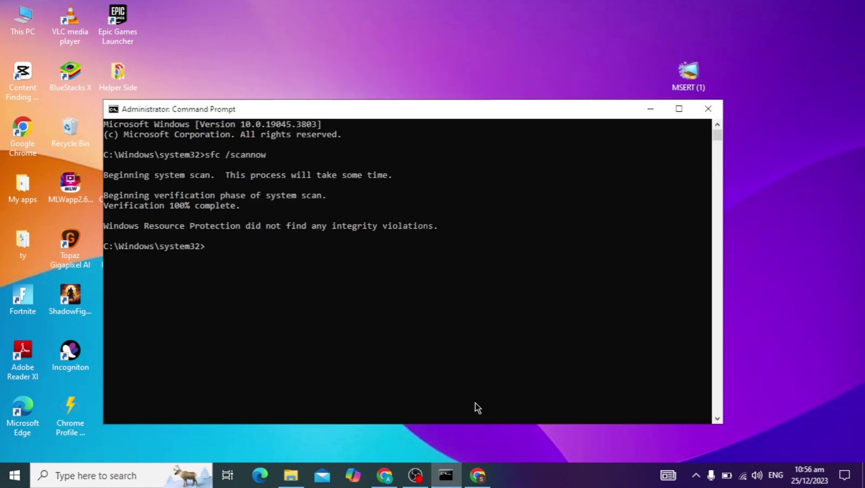
pyautogui.moveTo(398, 112); pyautogui.dragTo(417, 29)
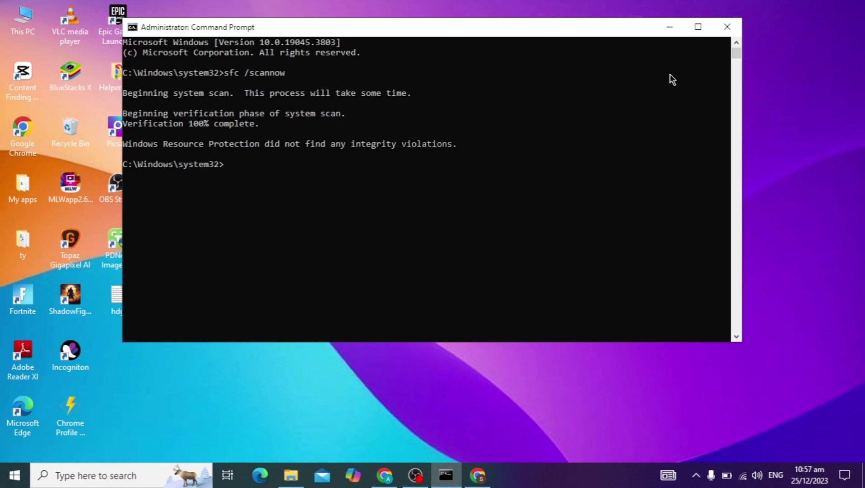
pyautogui.click(734, 28)
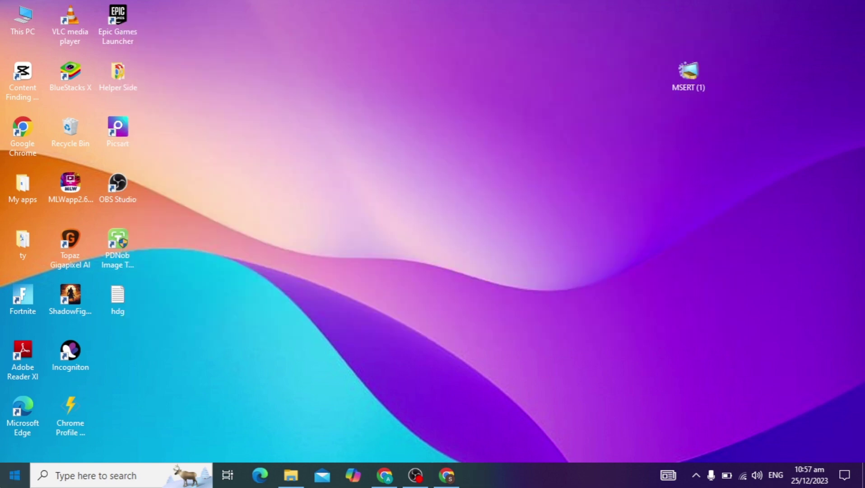
# Open the Start menu's power options to show Sleep, Shut down and Restart
pyautogui.click(14, 474)
pyautogui.click(101, 449)
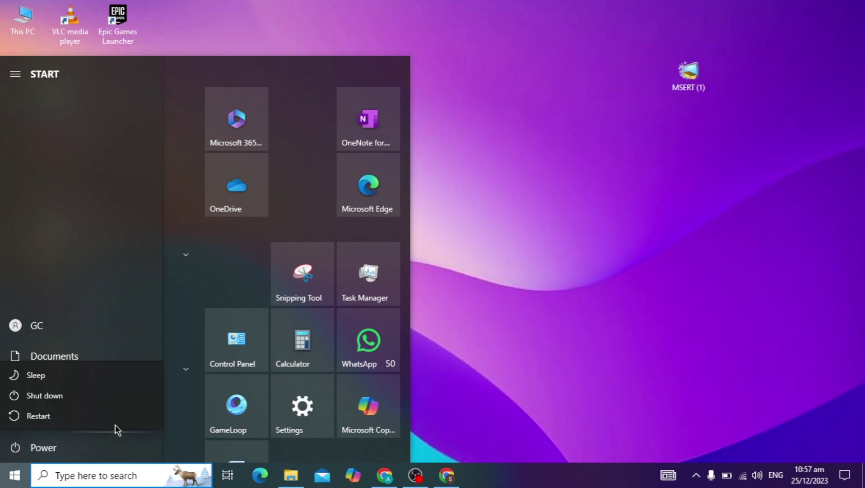